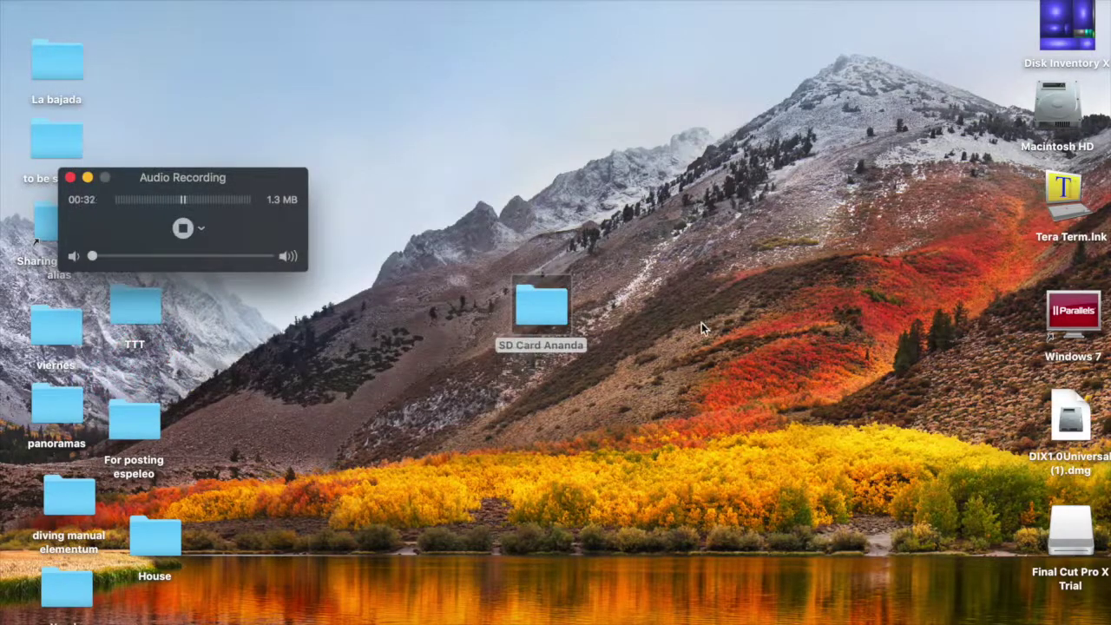
left_click(561, 327)
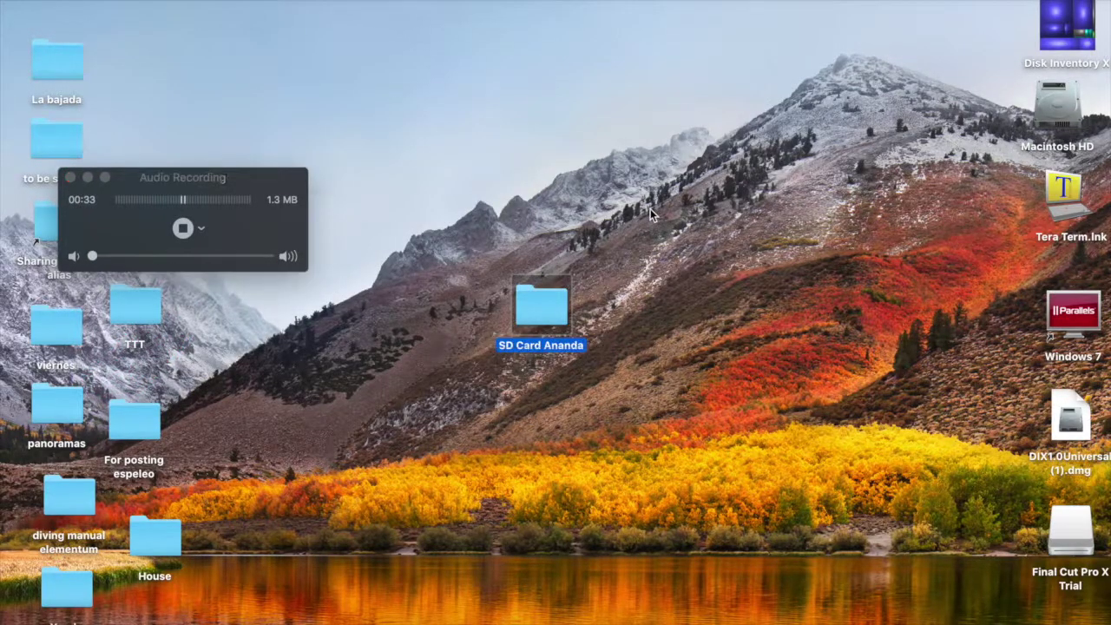
double_click(547, 302)
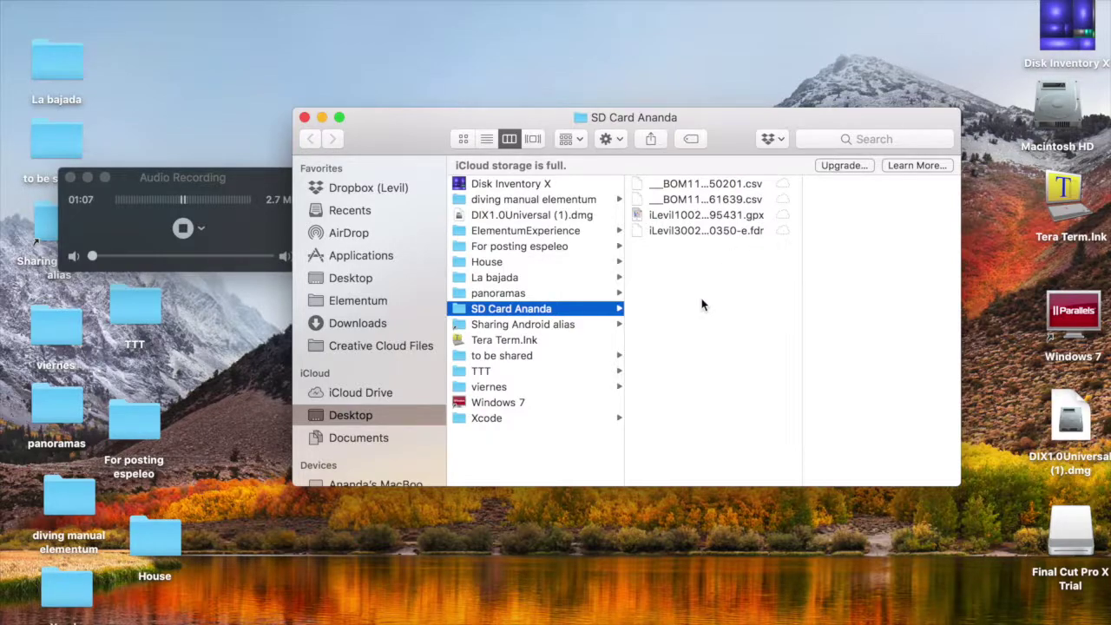
left_click(706, 184)
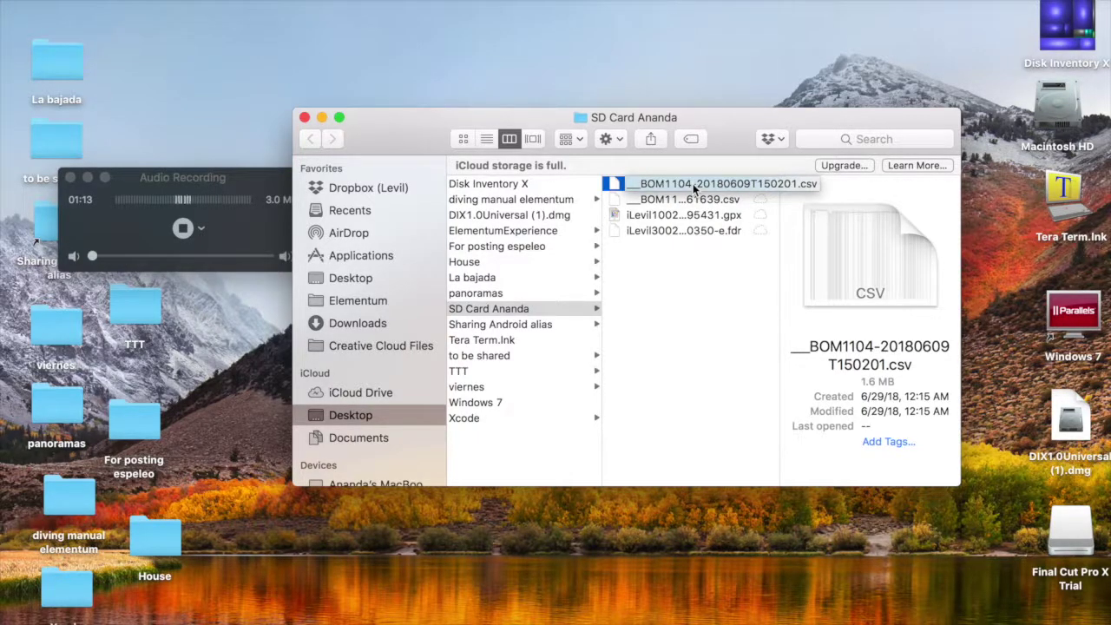
double_click(693, 183)
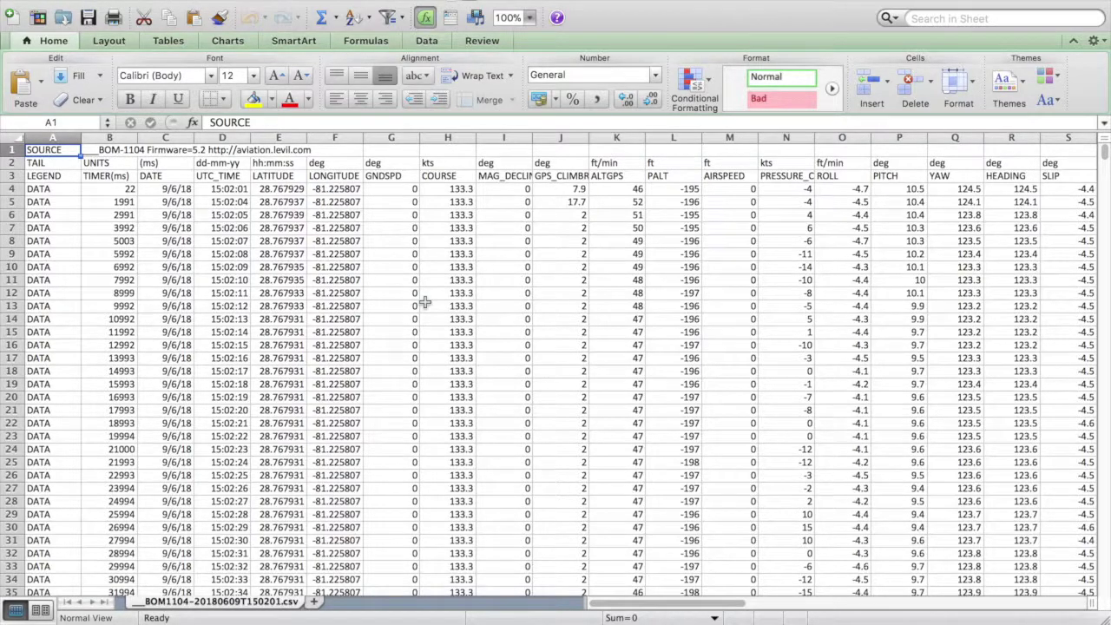
Examine the timer, date and UTC time columns of the flight log
left_click(105, 177)
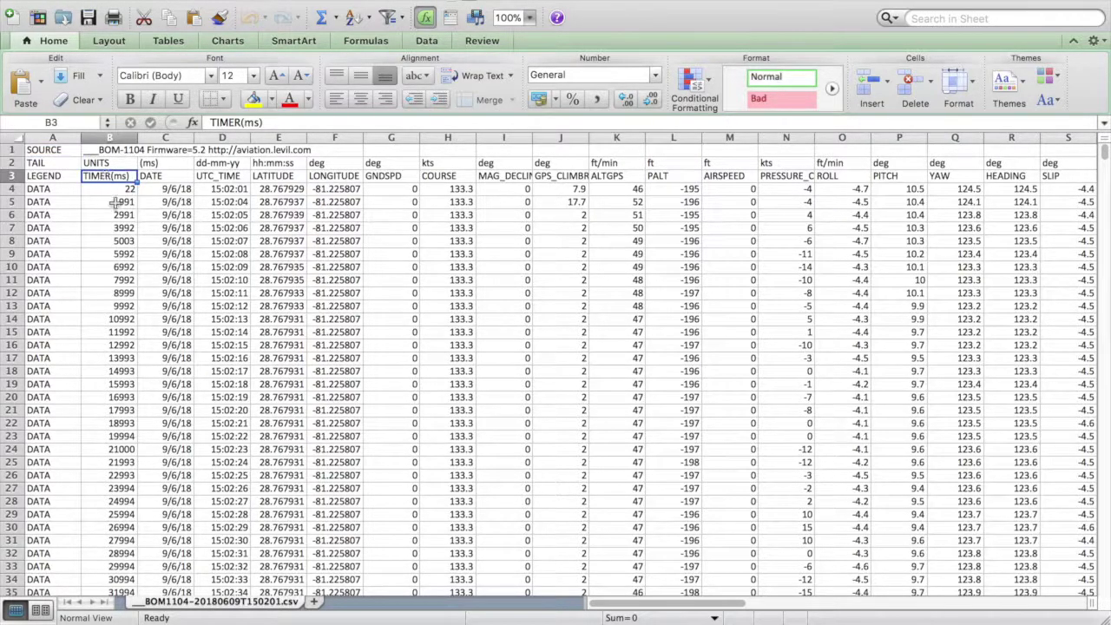
left_click(169, 178)
left_click(224, 177)
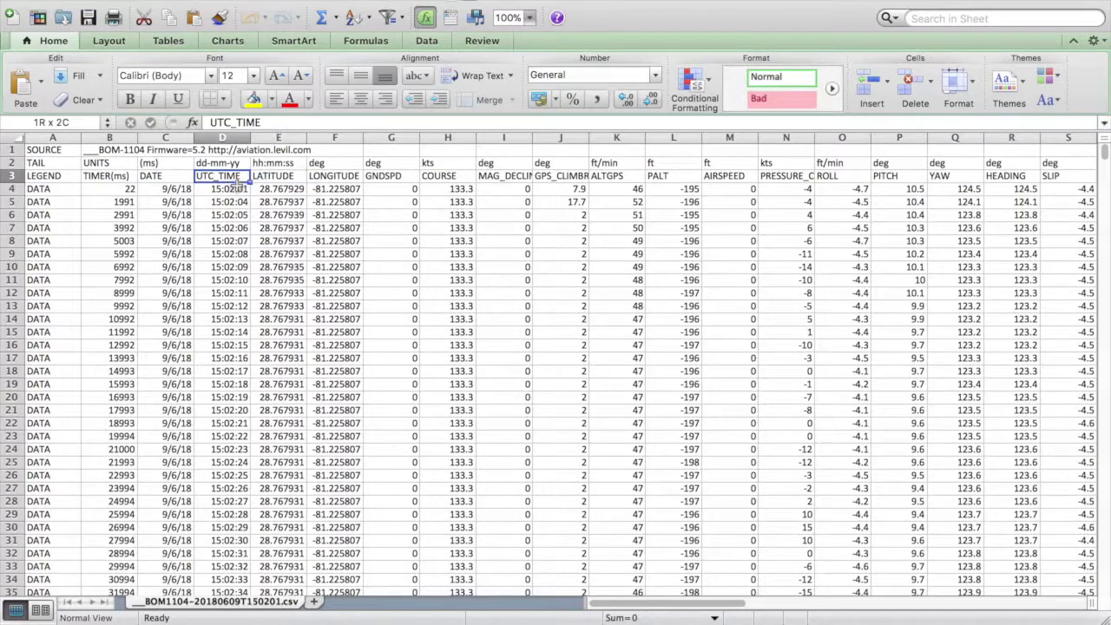
left_click_drag(225, 176, 246, 373)
left_click(241, 436)
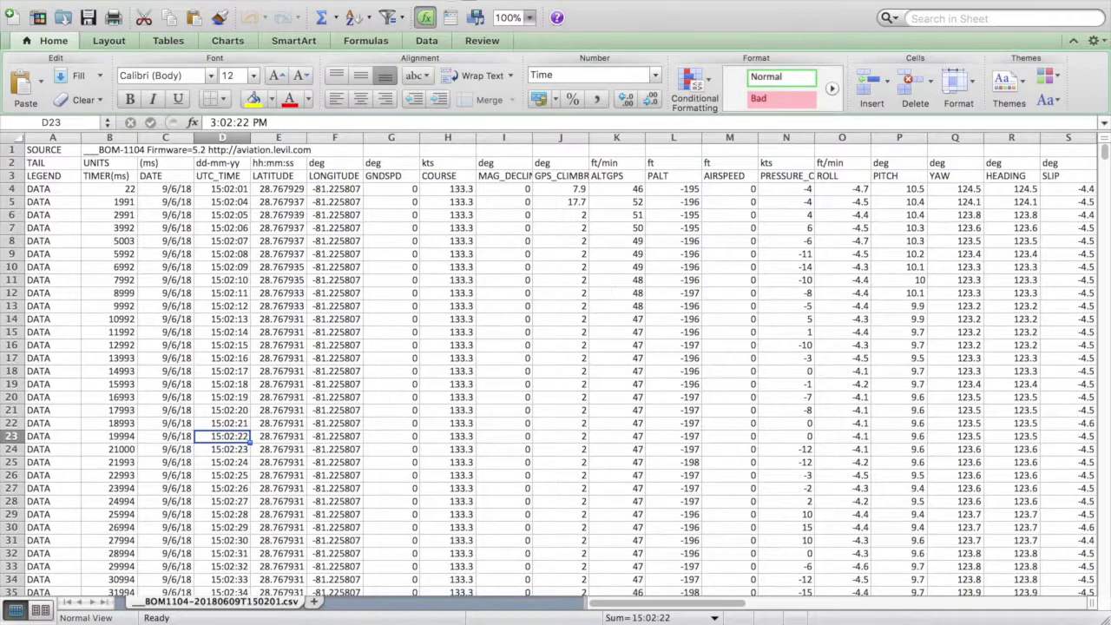
Review the roll, pitch, yaw and heading columns and the remaining sensor columns, and return to the log files folder
left_click_drag(665, 606, 776, 599)
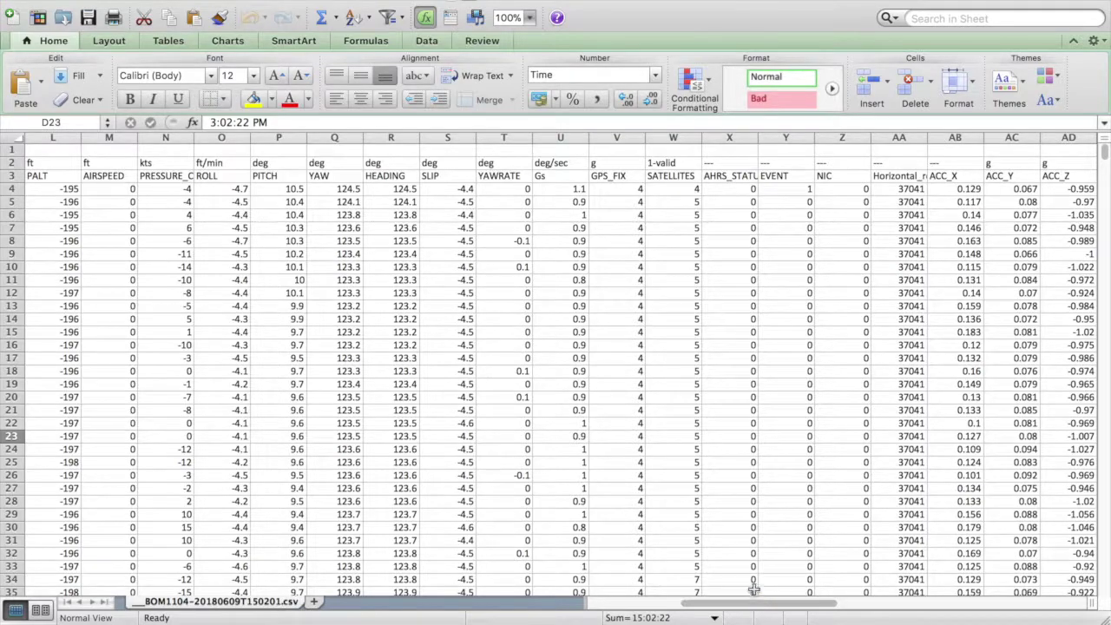
left_click(222, 188)
left_click(295, 178)
left_click(338, 177)
left_click(404, 177)
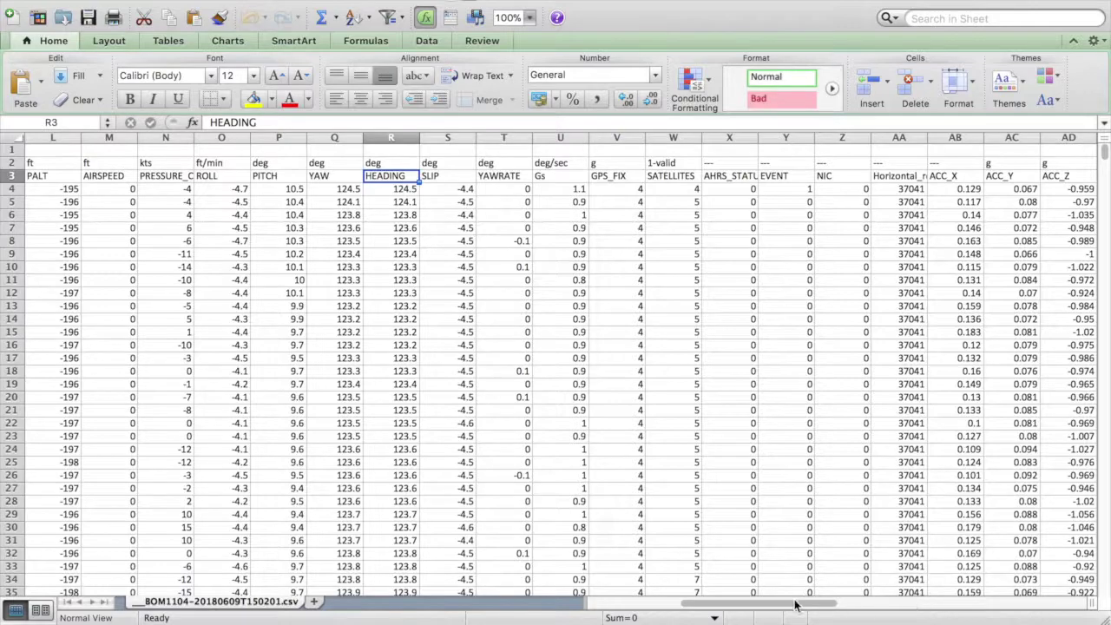
left_click_drag(790, 610, 895, 611)
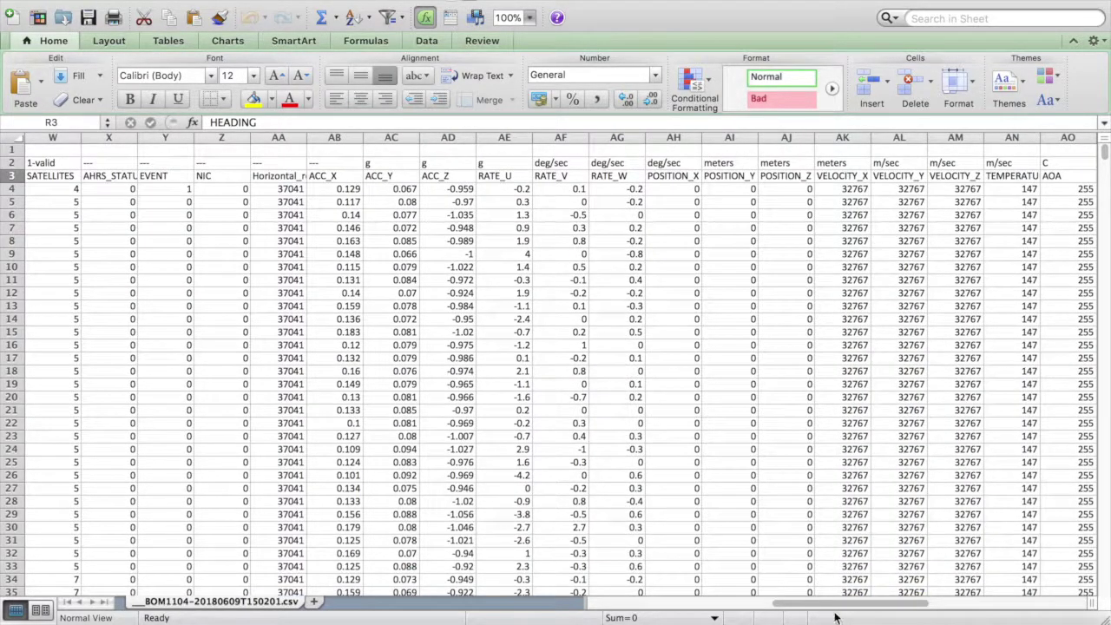
left_click_drag(832, 605, 613, 605)
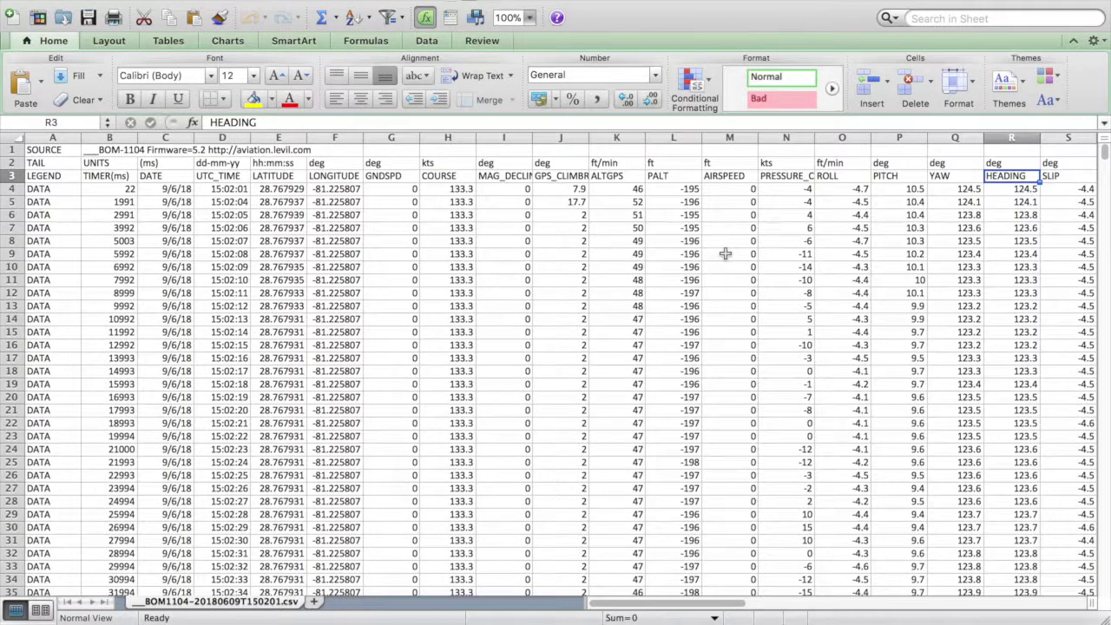
mouse_move(1106, 154)
left_mouse_down()
mouse_move(1106, 276)
mouse_move(1108, 146)
left_mouse_up()
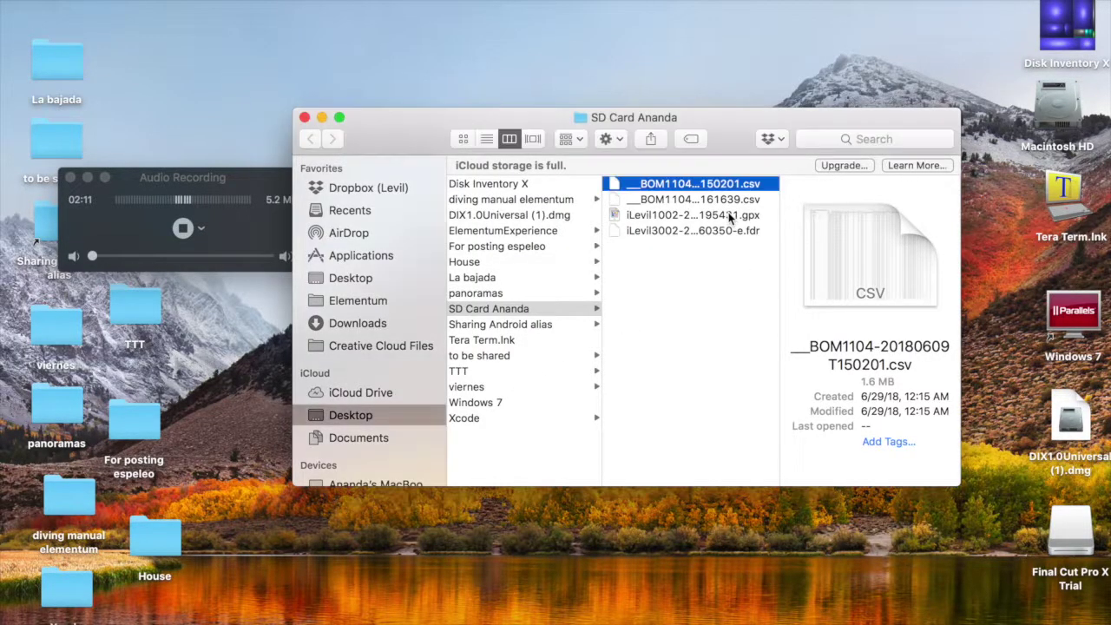
left_click(701, 214)
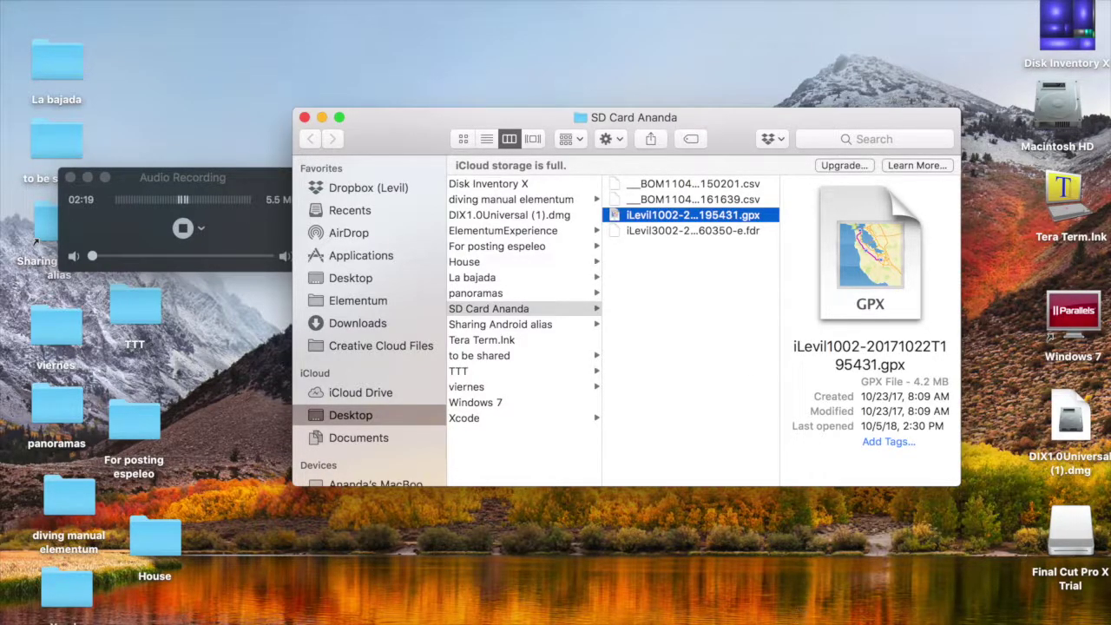
key("super+space")
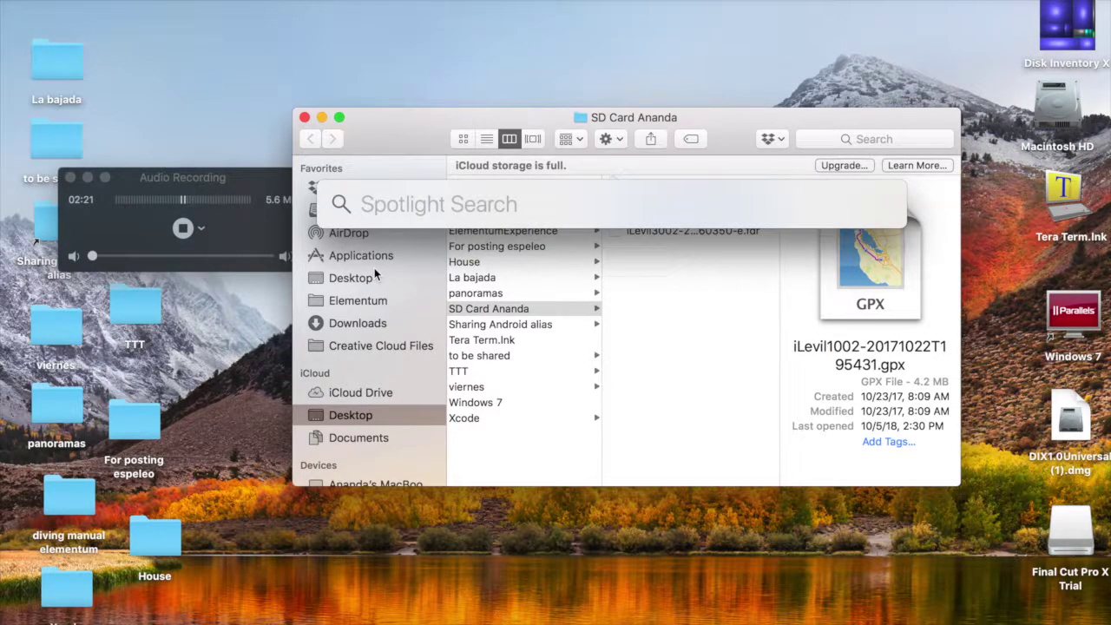
type("google")
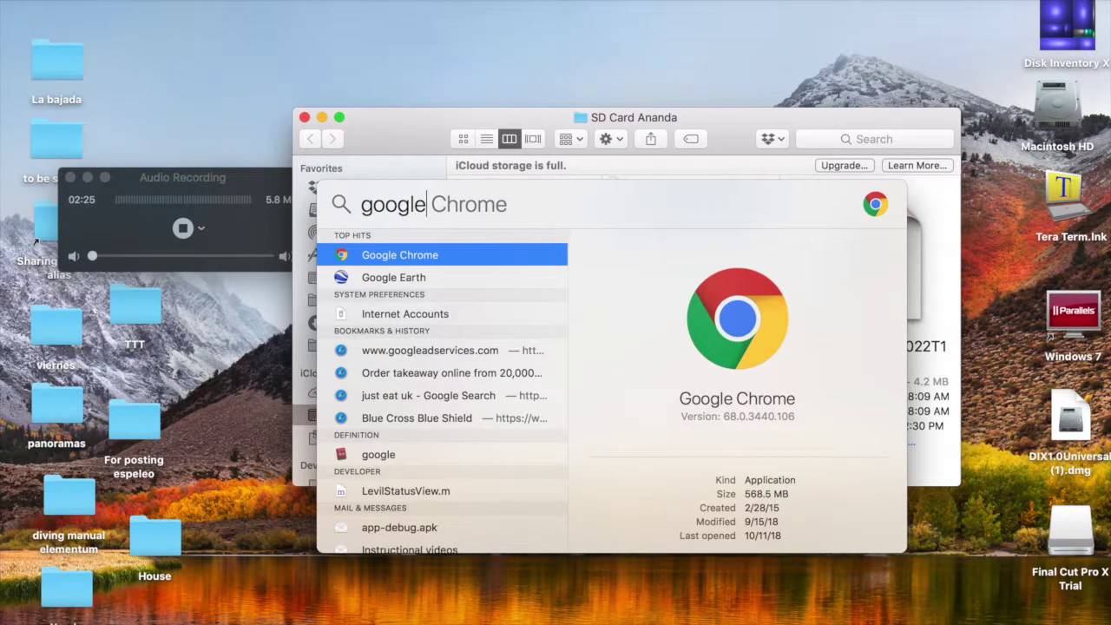
key("Down")
key("Escape")
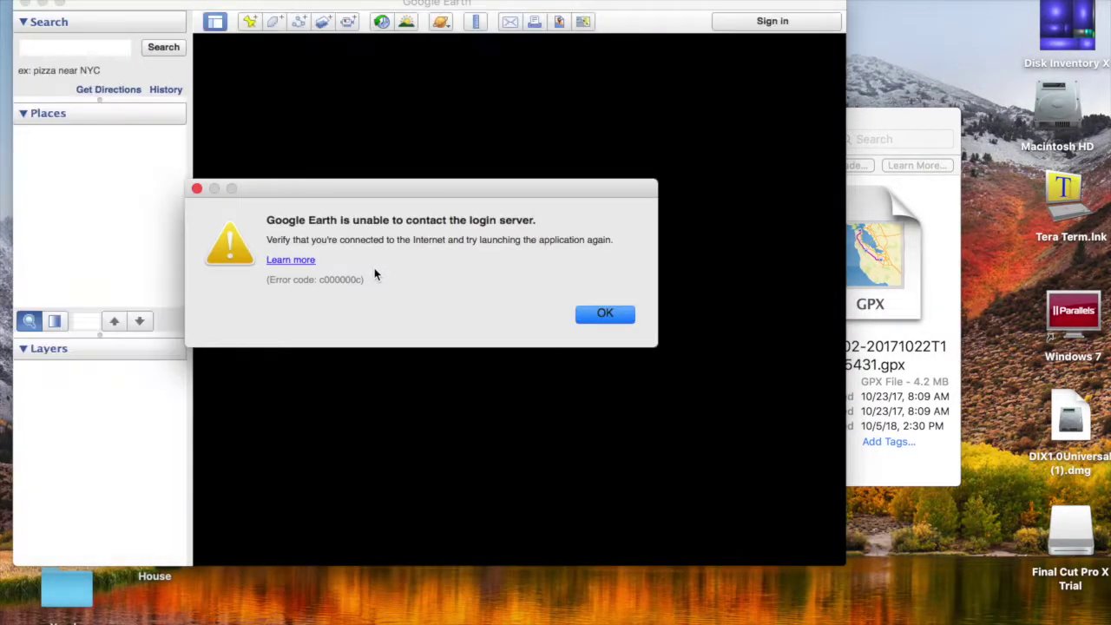
left_click(605, 315)
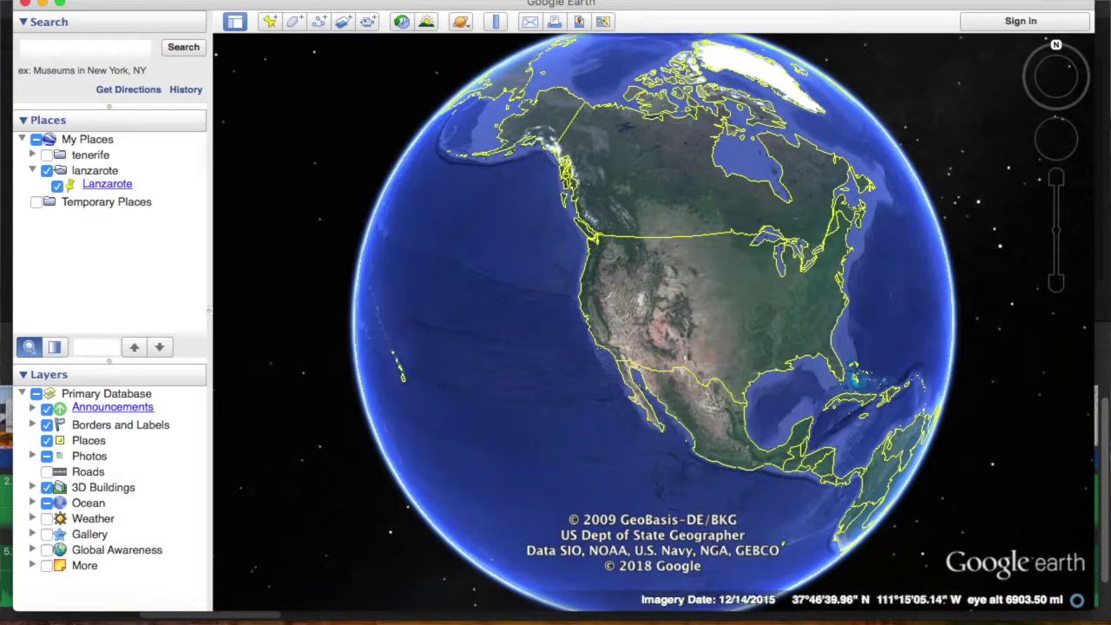
left_click(270, 0)
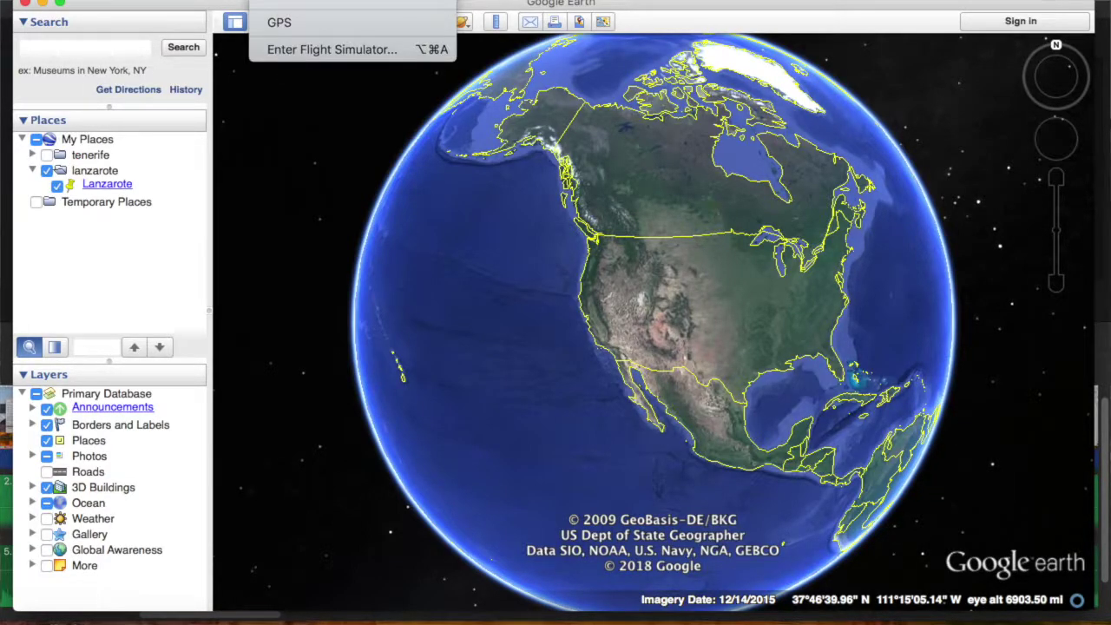
left_click(283, 25)
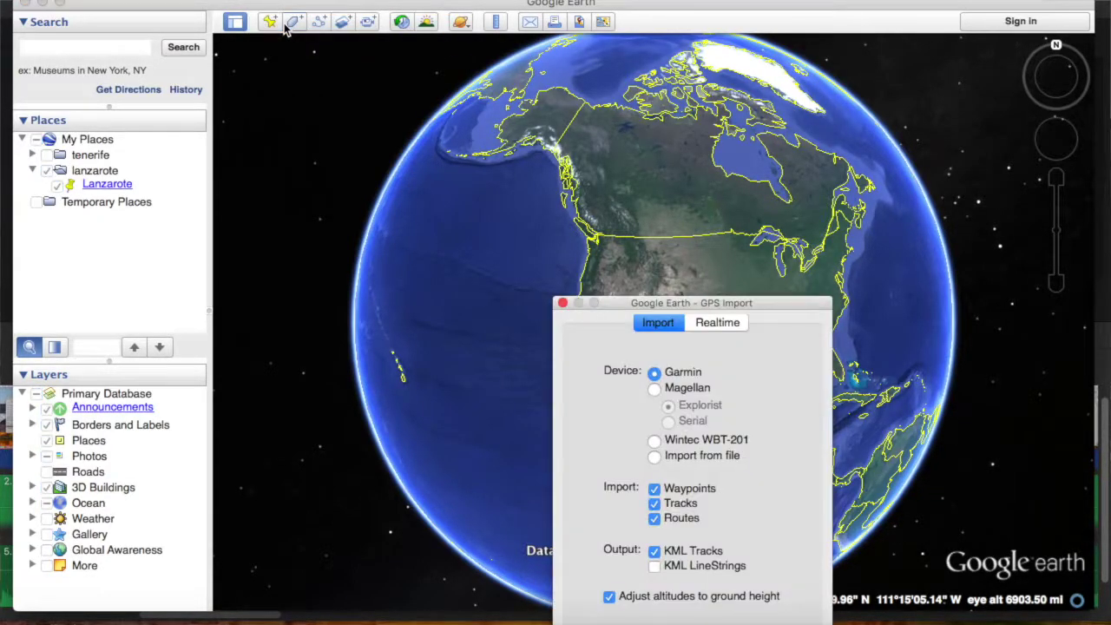
left_click_drag(762, 307, 580, 159)
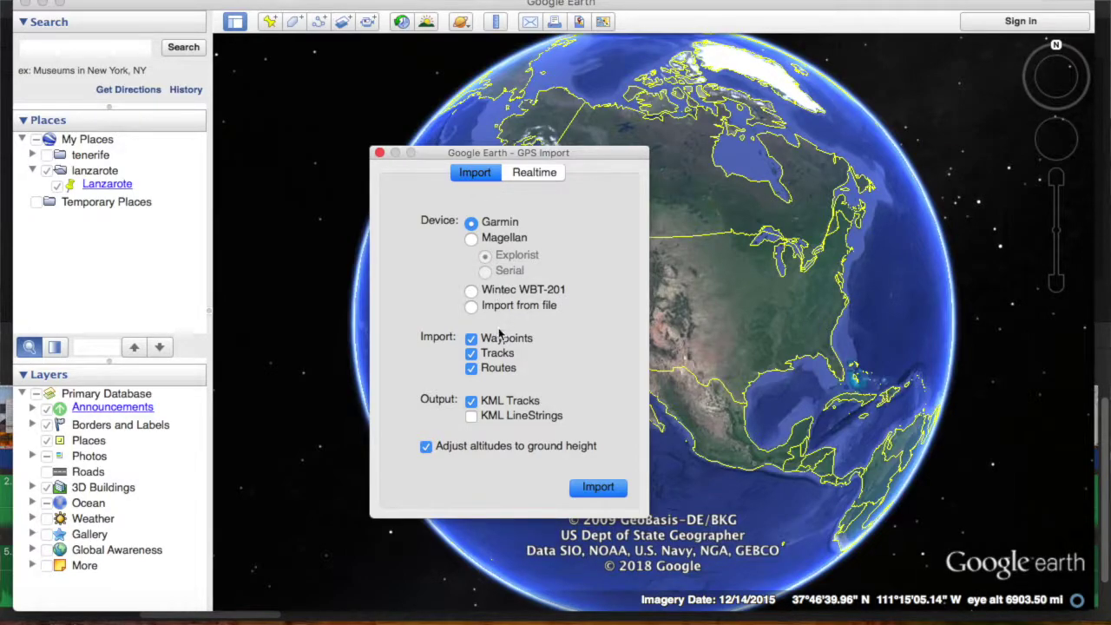
left_click(471, 309)
left_click(604, 492)
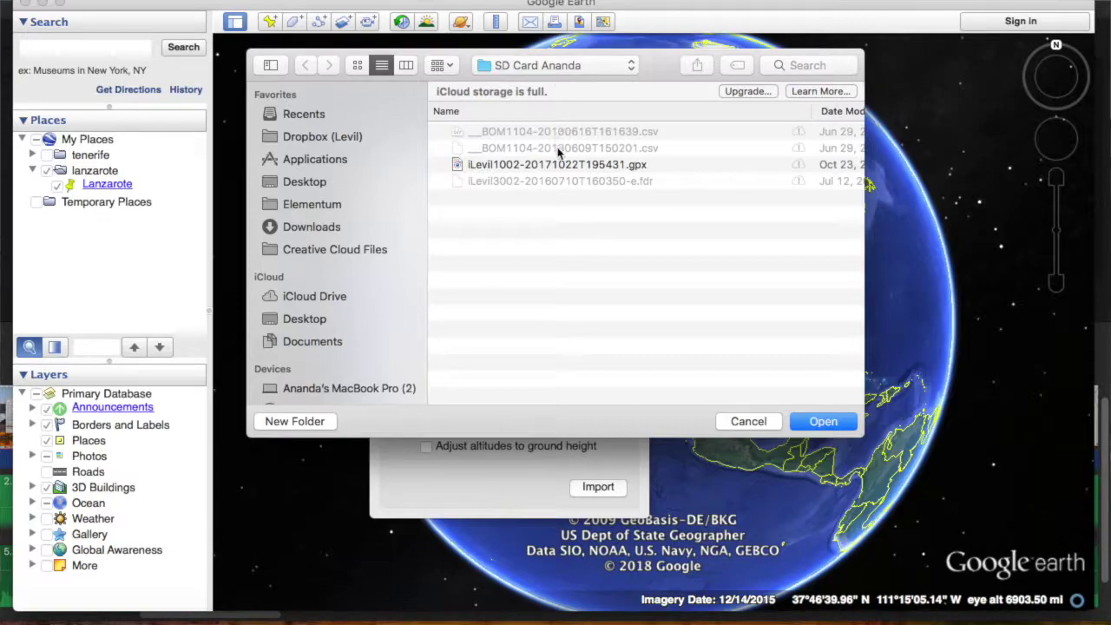
left_click(549, 166)
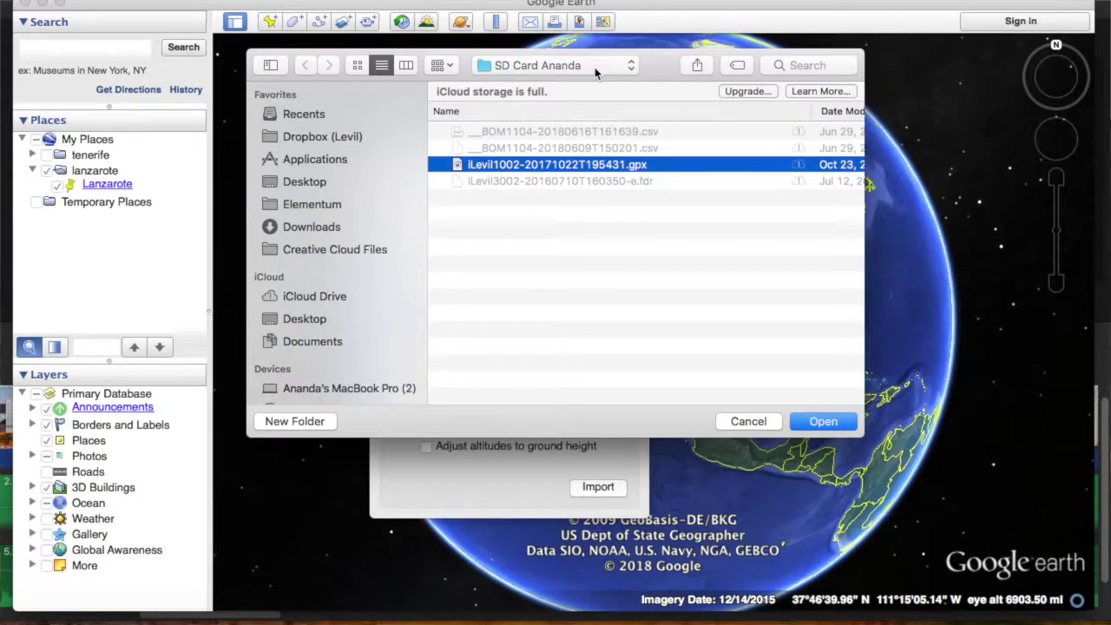
left_click(816, 423)
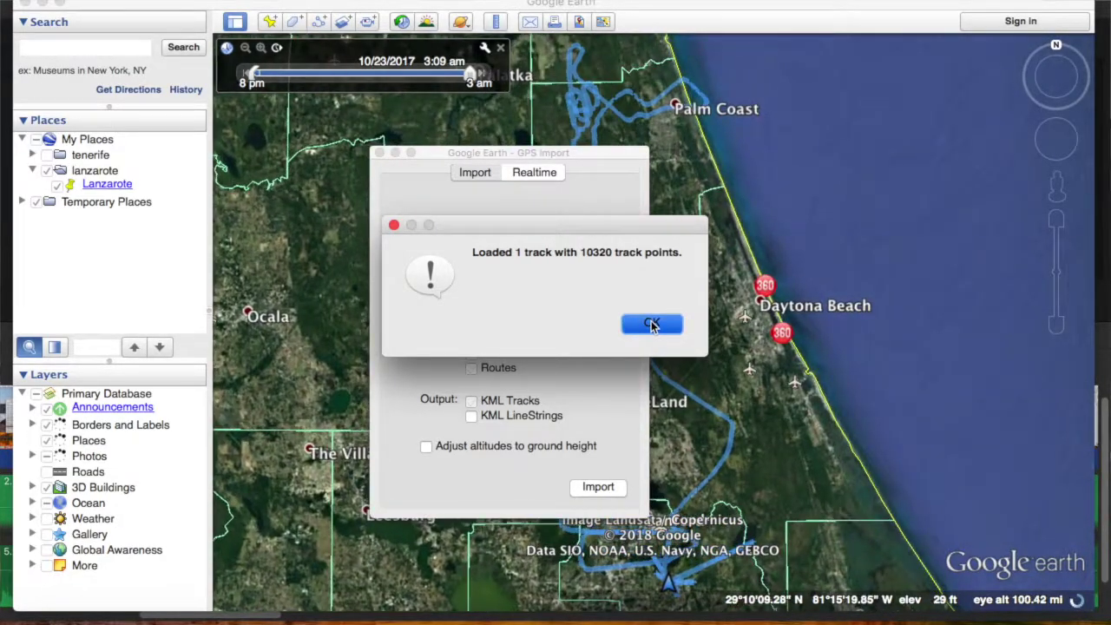
left_click(651, 323)
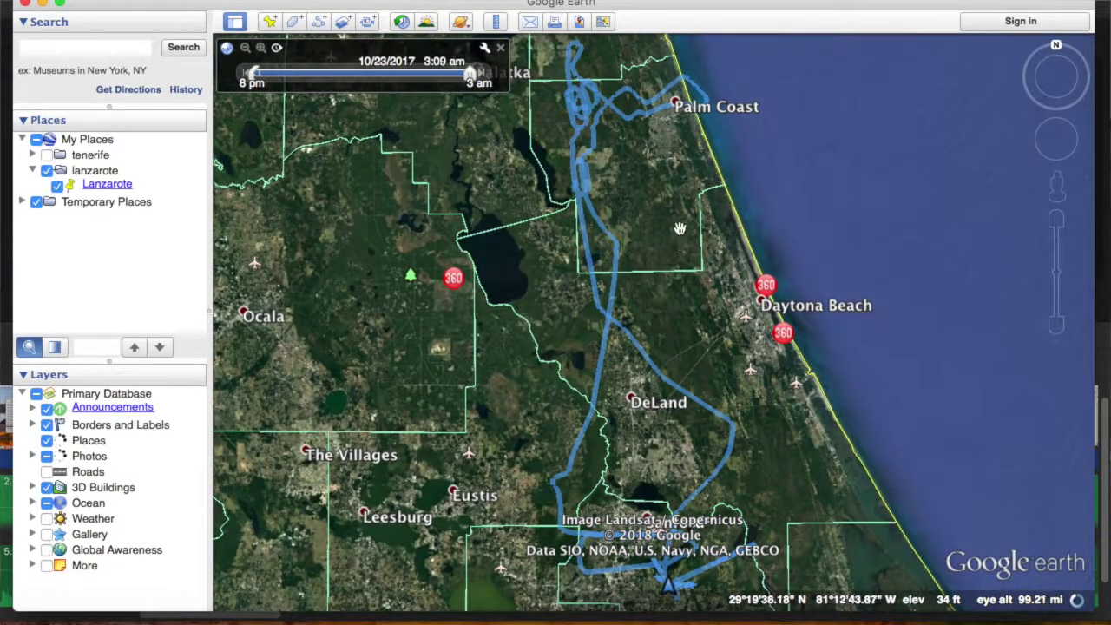
Edit the imported gpx GPS Device folder under Temporary Places so its altitude extends to ground
left_click_drag(639, 334, 641, 360)
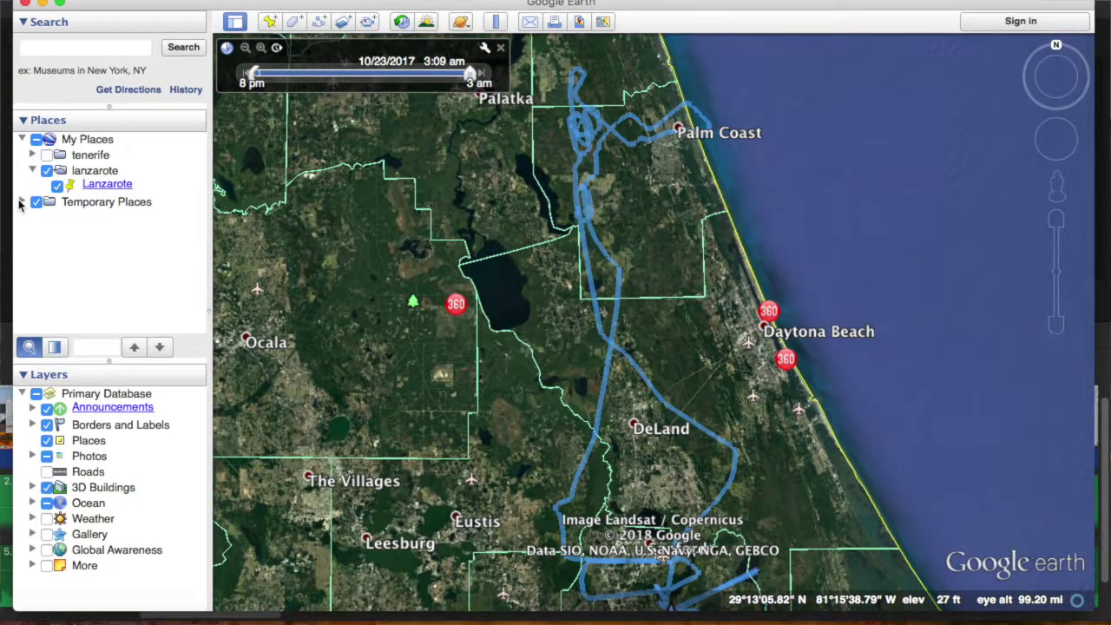
left_click(21, 202)
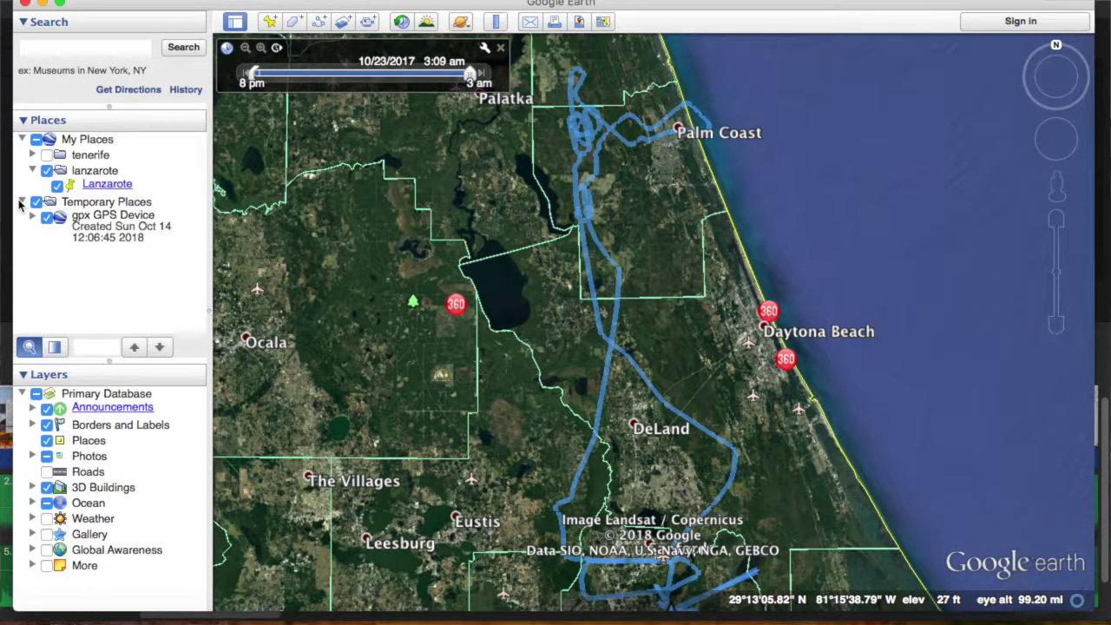
right_click(105, 229)
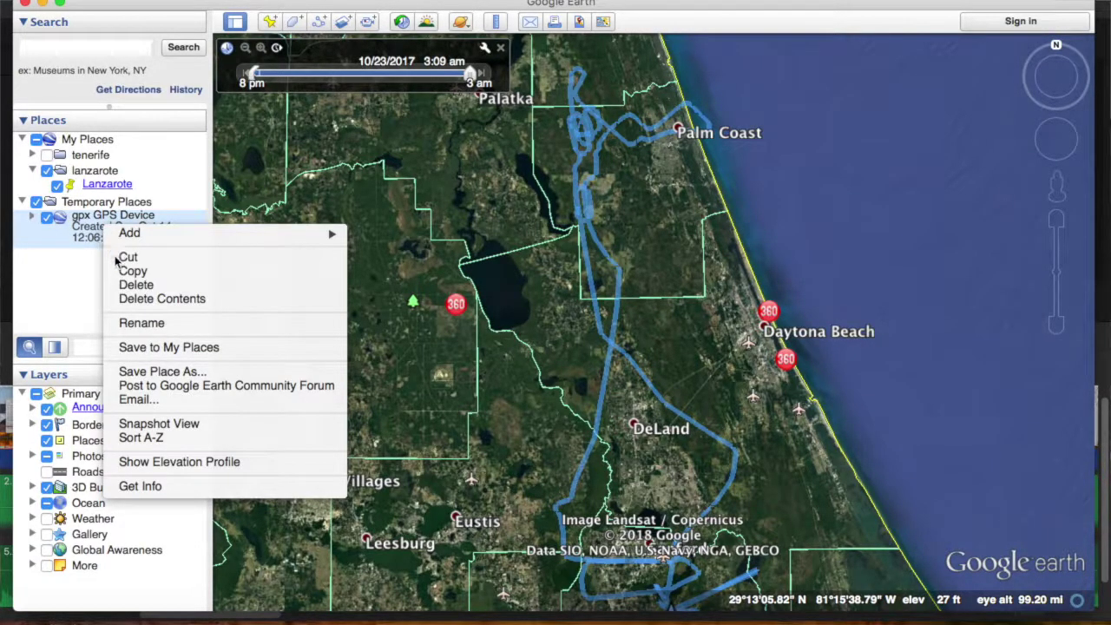
left_click(141, 488)
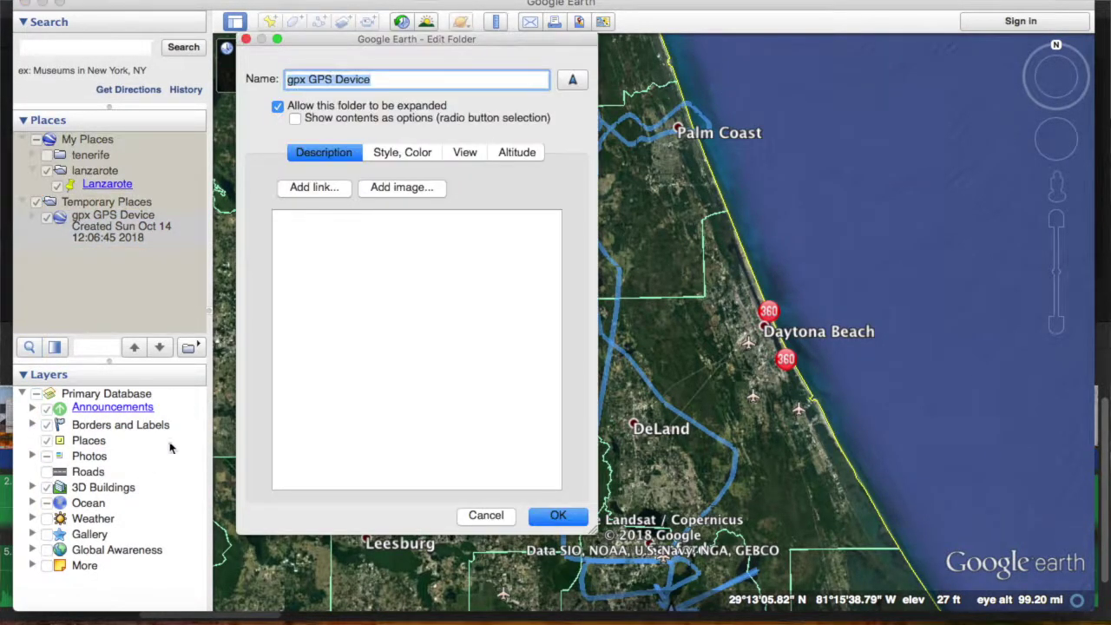
left_click(522, 153)
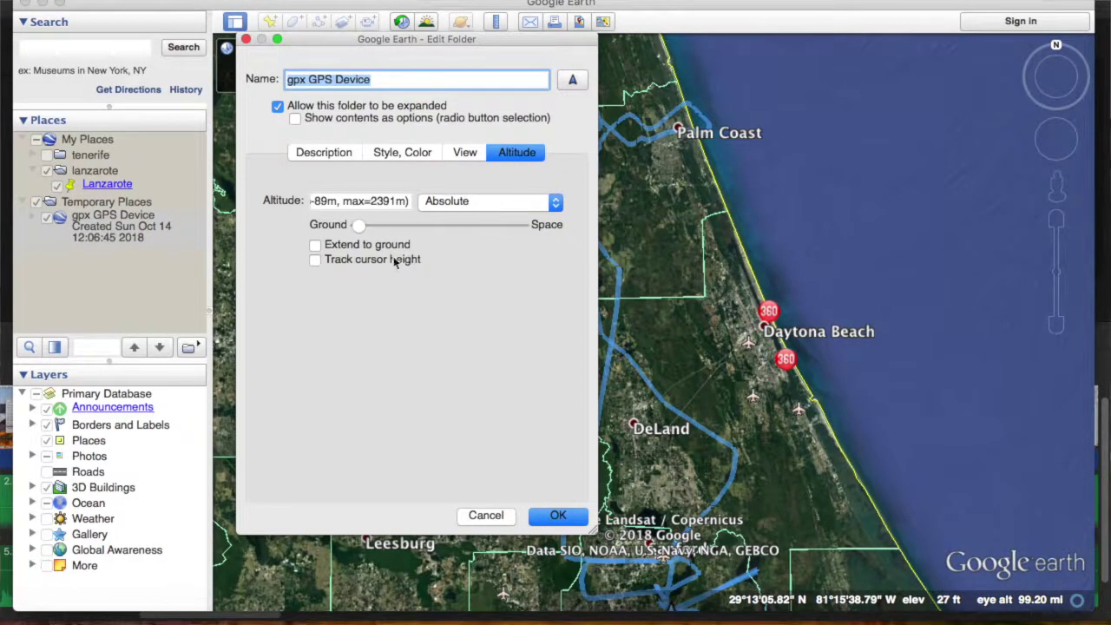
left_click(316, 247)
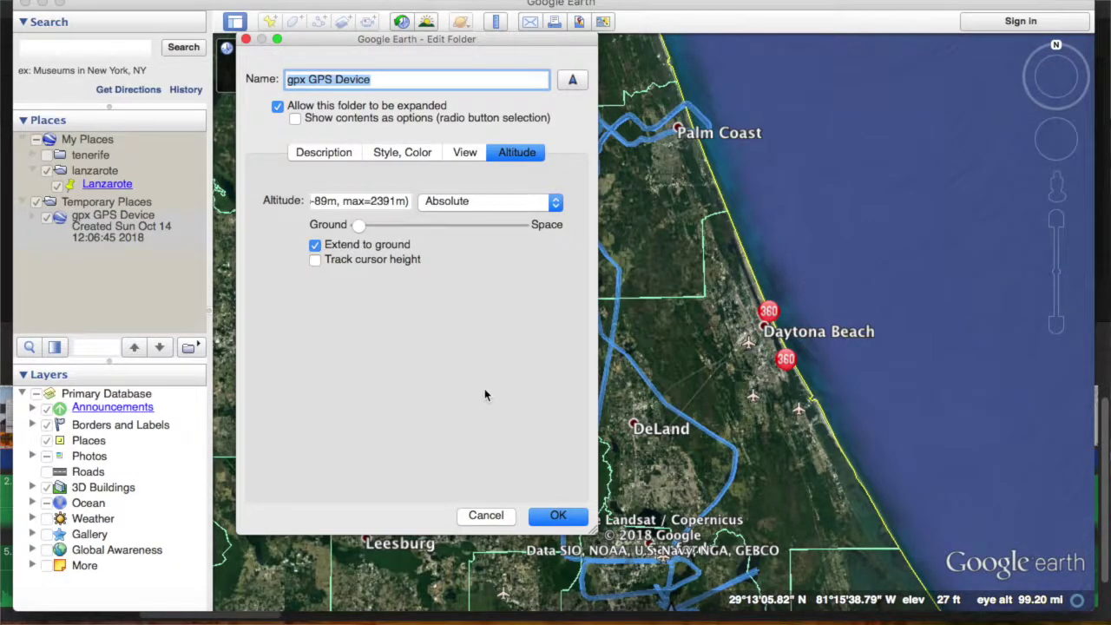
left_click(559, 517)
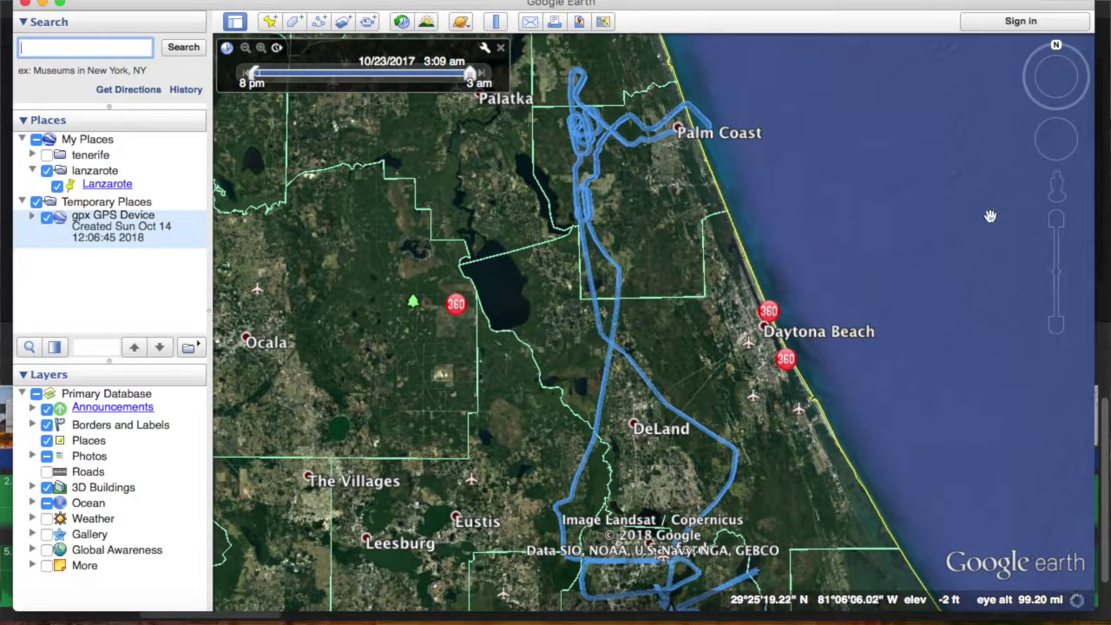
Inspect the flight track near Palm Coast up close in a tilted, rotated 3D view
left_click(1056, 222)
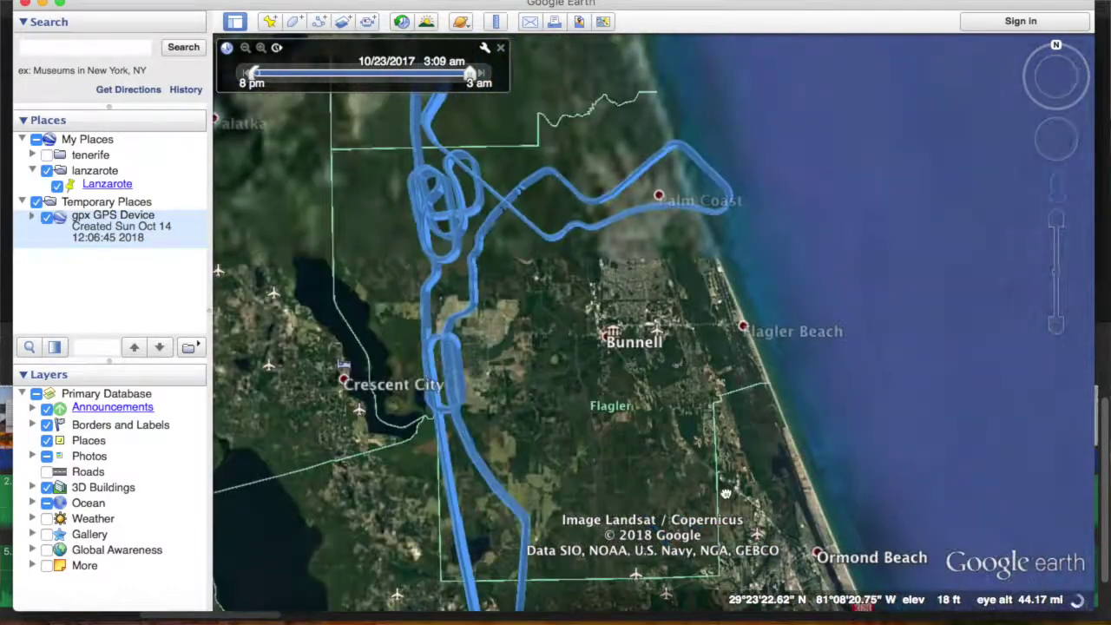
left_click_drag(773, 73, 708, 276)
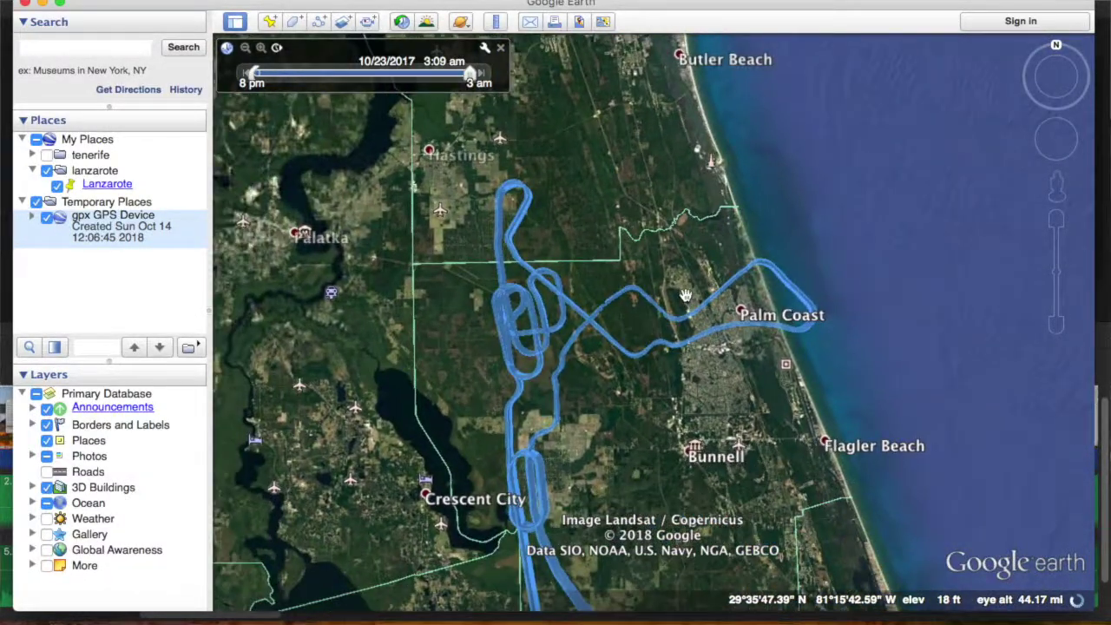
left_click(1059, 80)
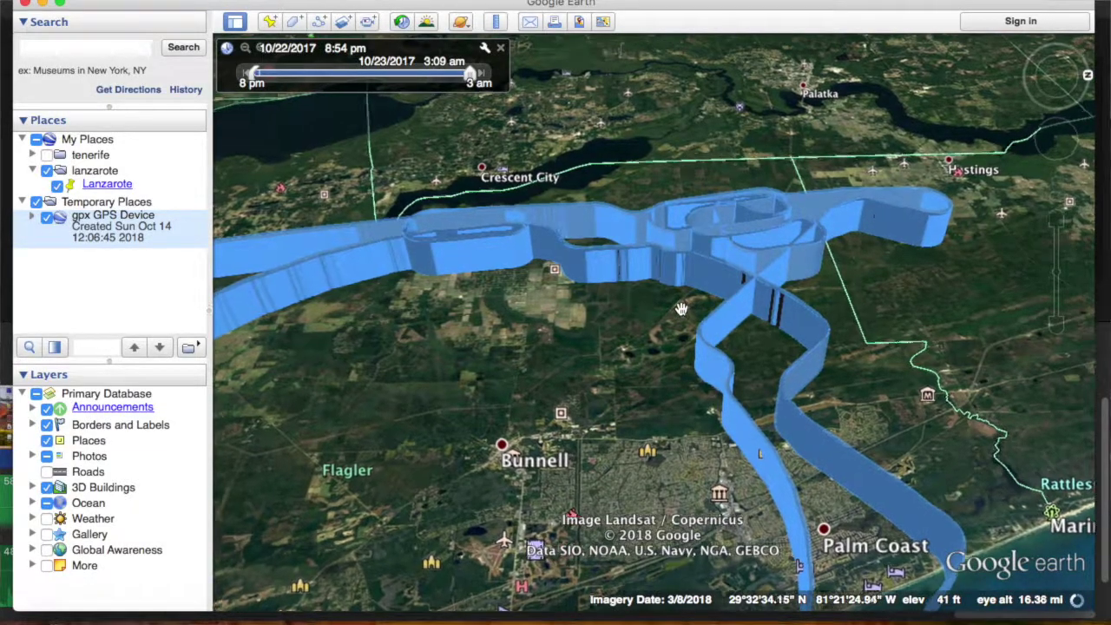
scroll(681, 309, "up", 5)
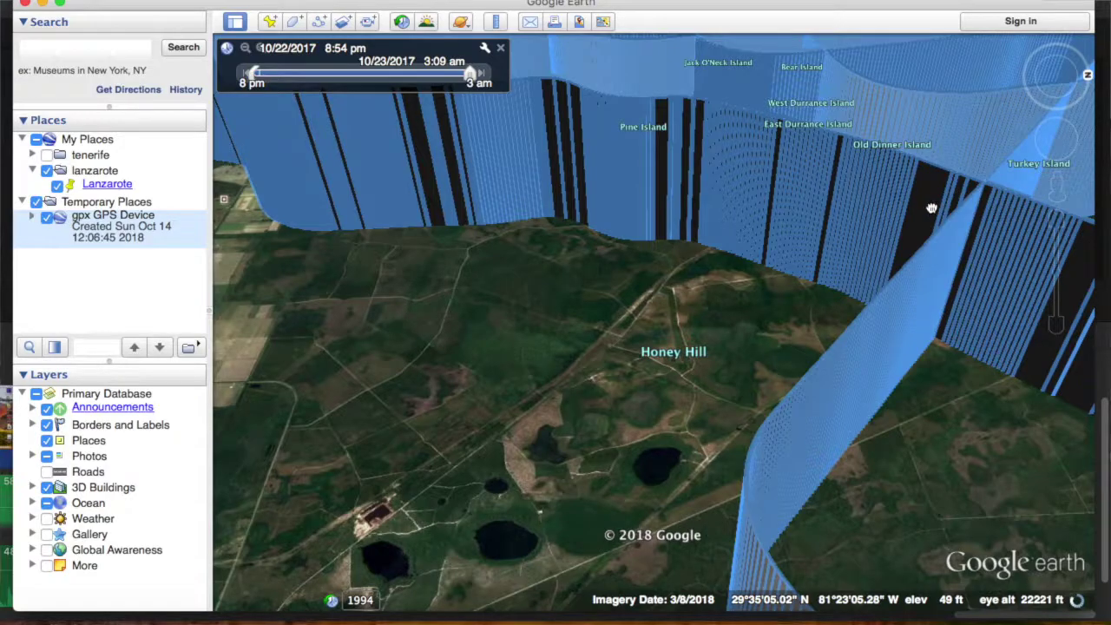
left_click_drag(931, 208, 755, 437)
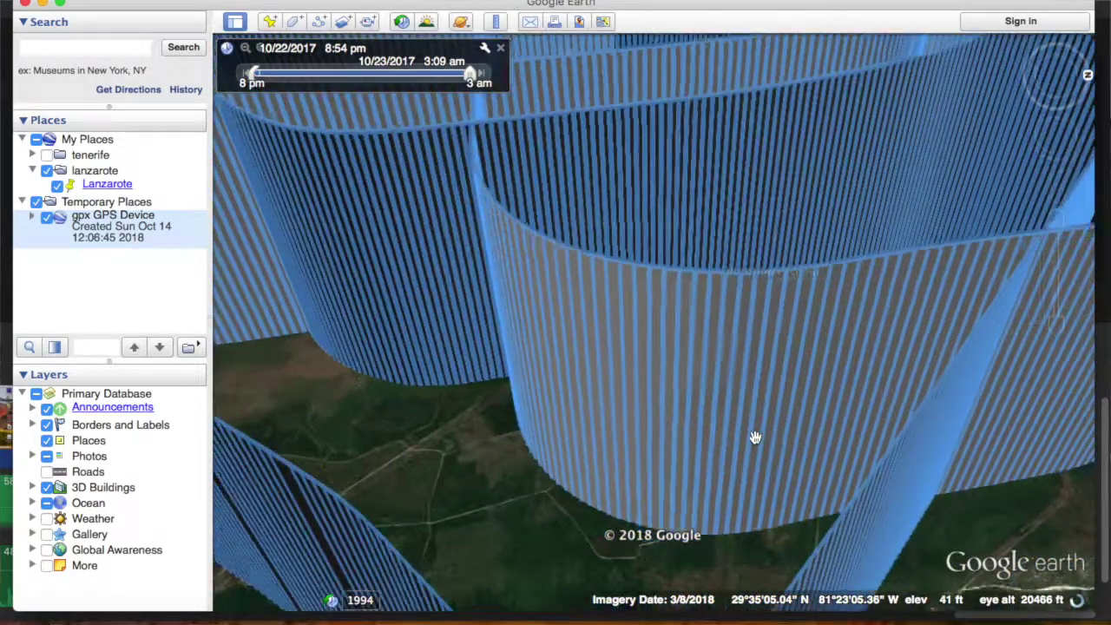
scroll(754, 436, "down", 3)
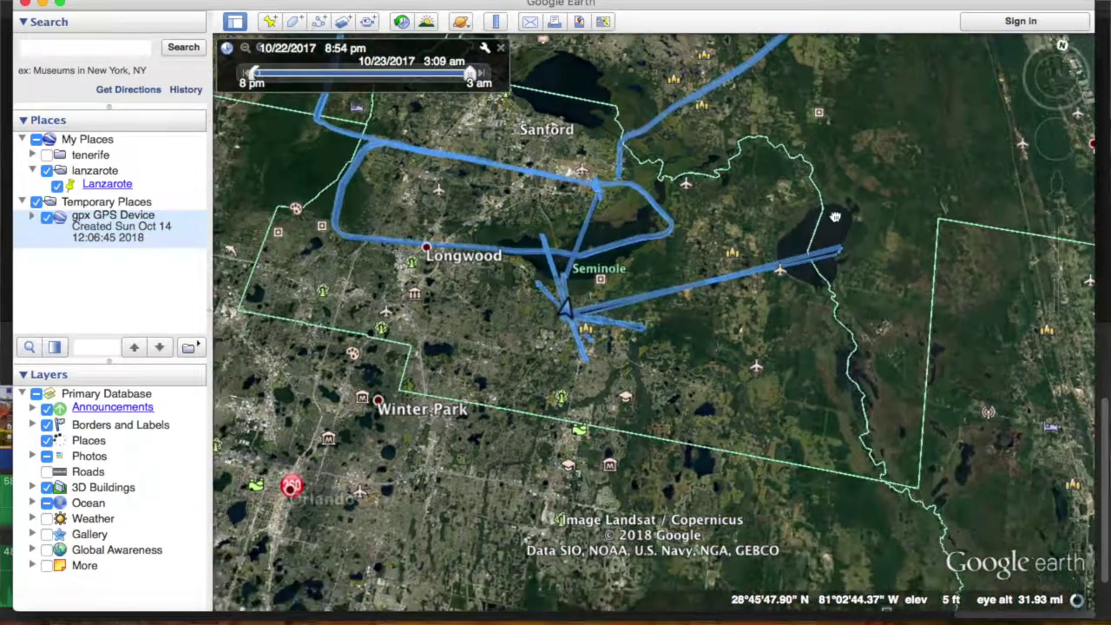
Inspect the flight track's altitude profile around Oviedo, where the plane marker is located
scroll(638, 363, "up", 5)
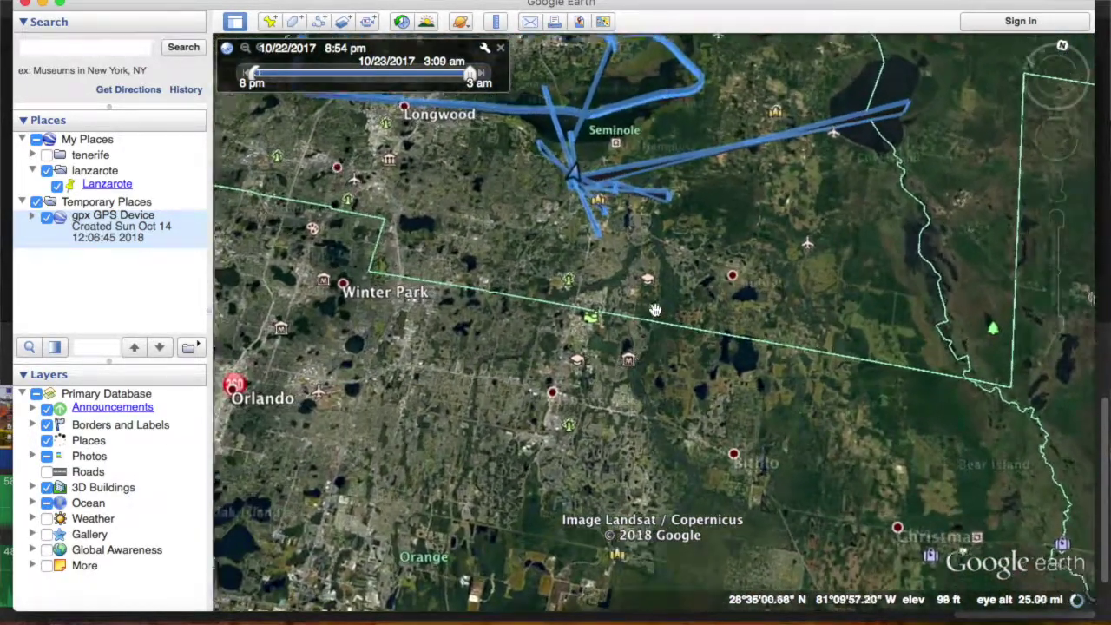
scroll(669, 386, "up", 5)
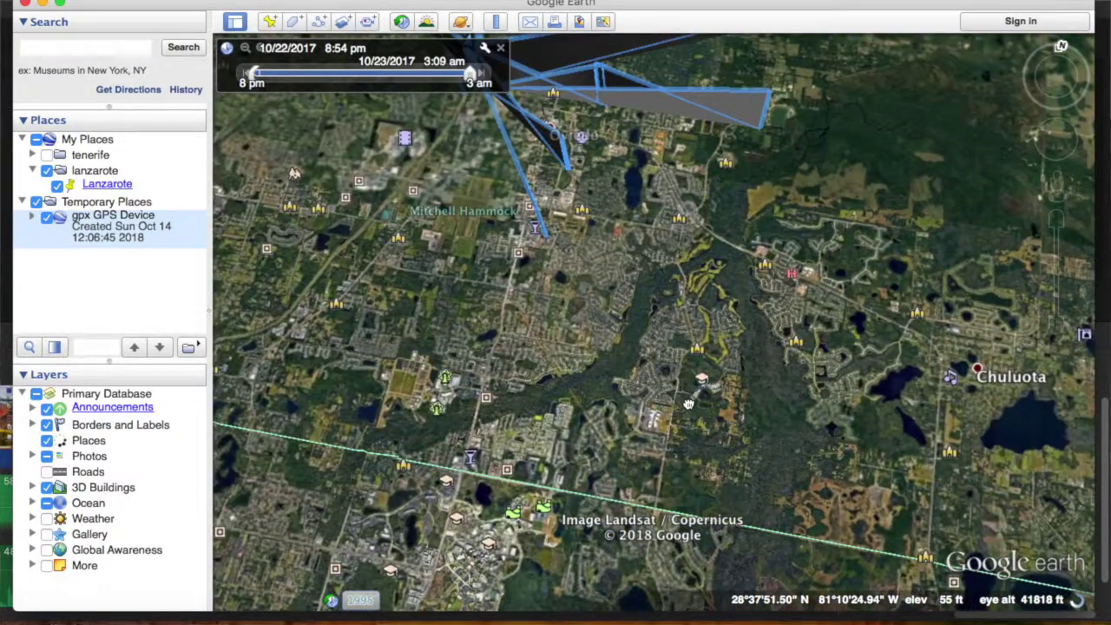
key("Up")
key("Up")
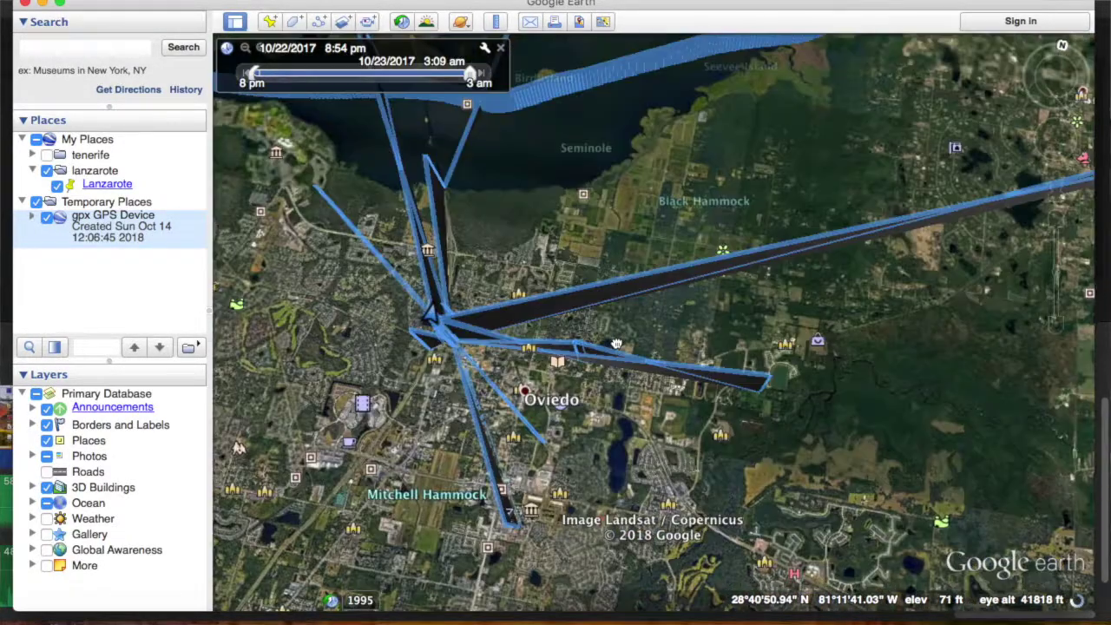